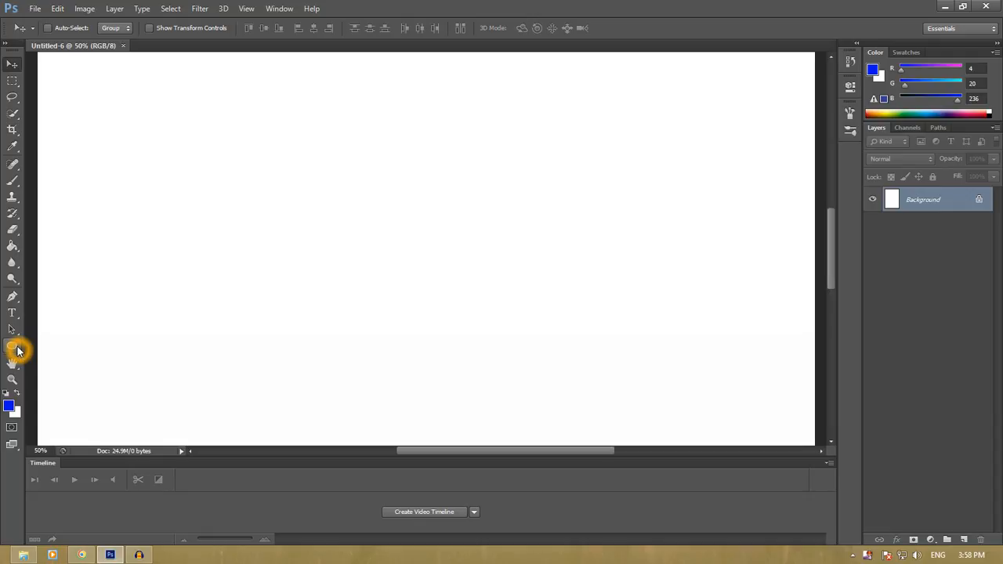
# Draw a circular path in the middle of the canvas with the Ellipse tool.
pyautogui.click(18, 352)
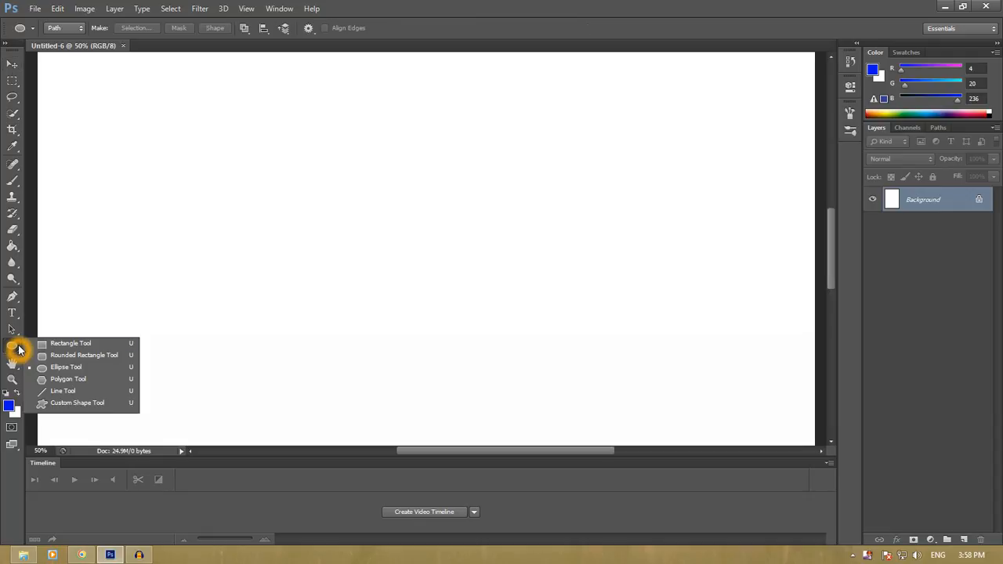
pyautogui.click(85, 371)
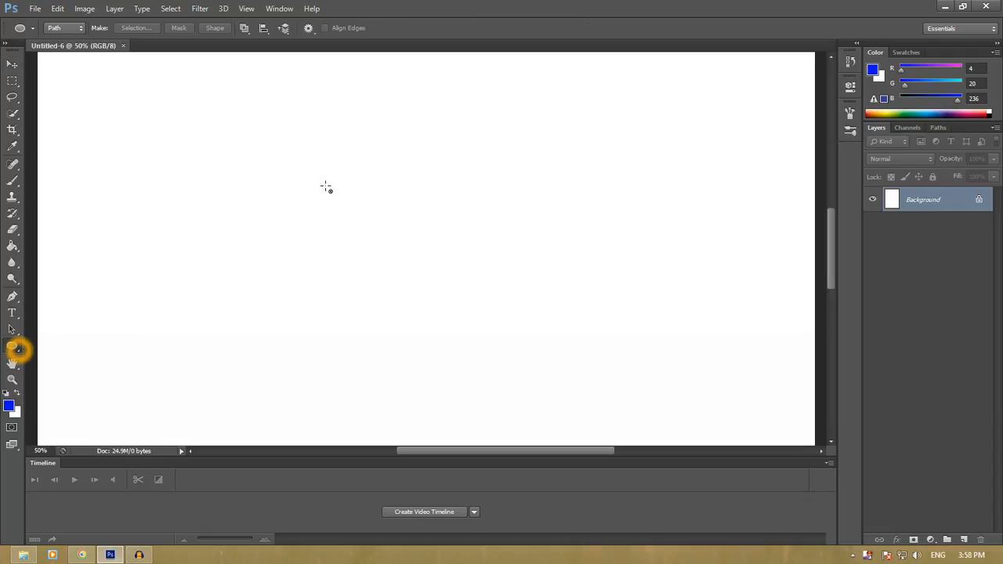
pyautogui.moveTo(350, 225); pyautogui.dragTo(511, 373)
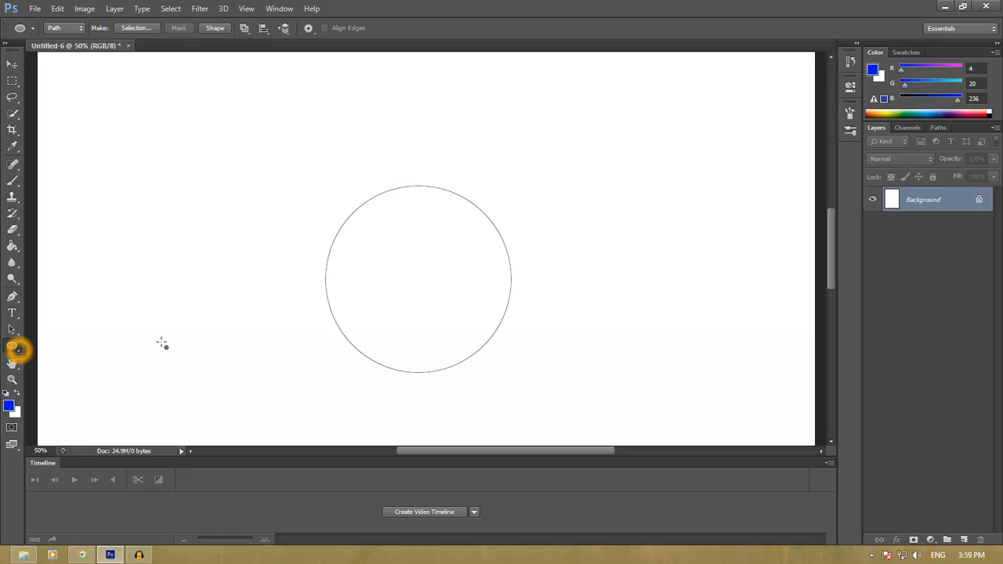
# Add the text "HOW TO MAKE CIRCULAR TEXT IN PHOTOSHPE CS6 TTHANKING YOU" along the circular path, starting near its top.
pyautogui.click(12, 313)
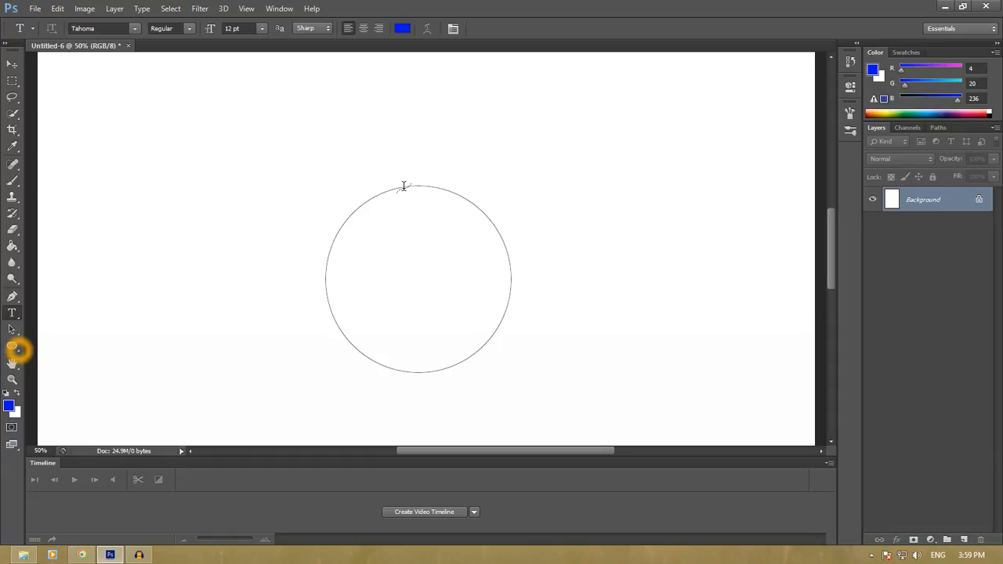
pyautogui.click(404, 187)
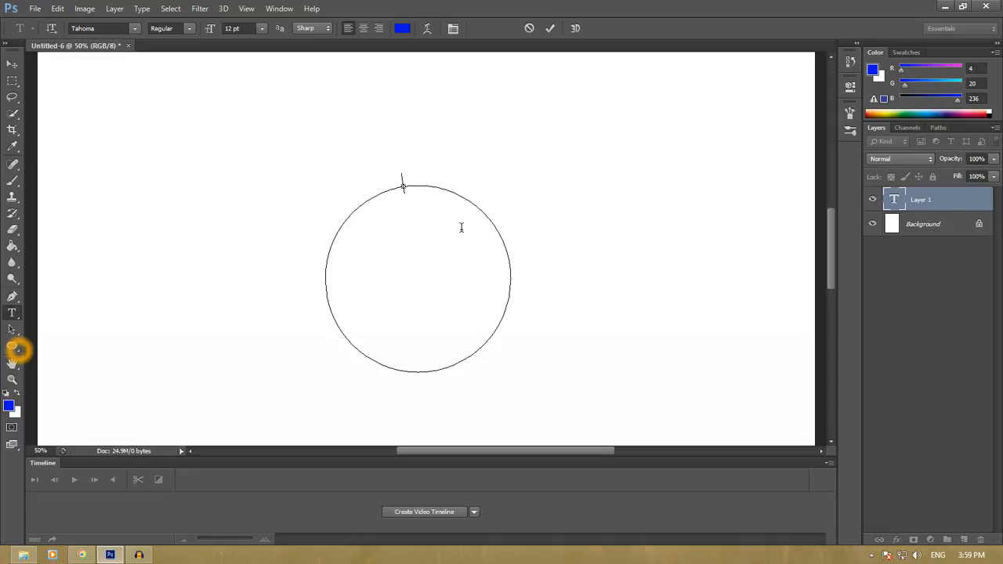
pyautogui.write('TO MAKE CIRCULAR ')
pyautogui.write('TEXT ON PATH ')
pyautogui.write('E')
pyautogui.write('HOTO')
pyautogui.write('SHPE')
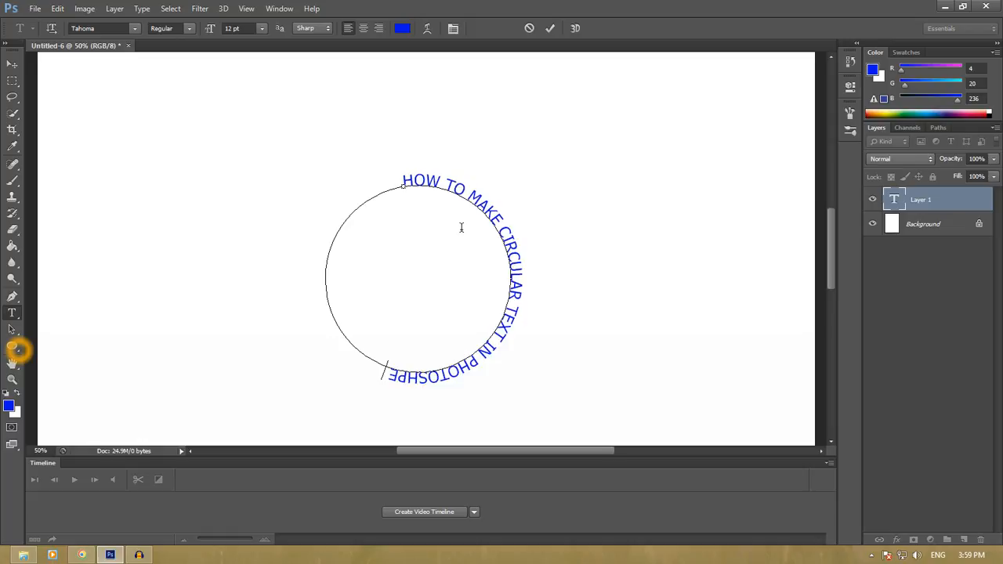
pyautogui.write(' CSR')
pyautogui.press('BackSpace')
pyautogui.write('6')
pyautogui.write('       YOU')
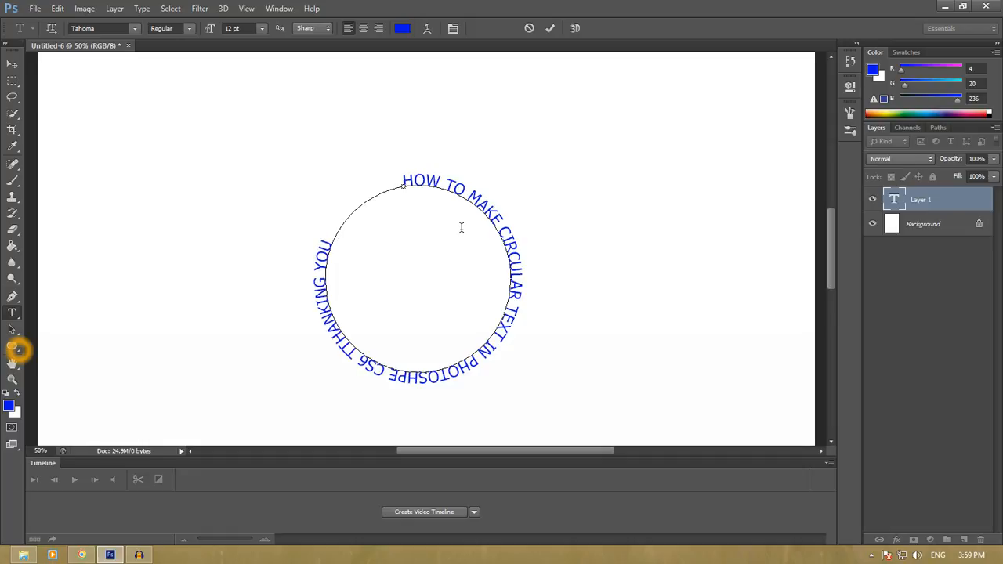
# Complete the circular text with "BY" and the author's name, and commit the text.
pyautogui.write(' VIE')
pyautogui.press('Left')
pyautogui.press('Left')
pyautogui.press('Delete')
pyautogui.press('Delete')
pyautogui.press('BackSpace')
pyautogui.write('SIR')
pyautogui.press('BackSpace')
pyautogui.press('BackSpace')
pyautogui.press('BackSpace')
pyautogui.write('BY  BABU')
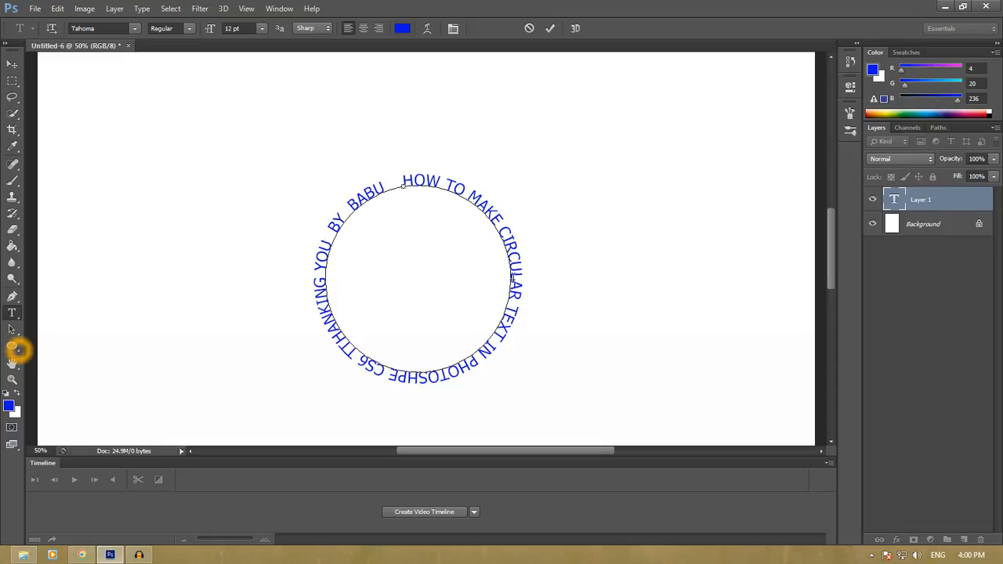
pyautogui.doubleClick(930, 201)
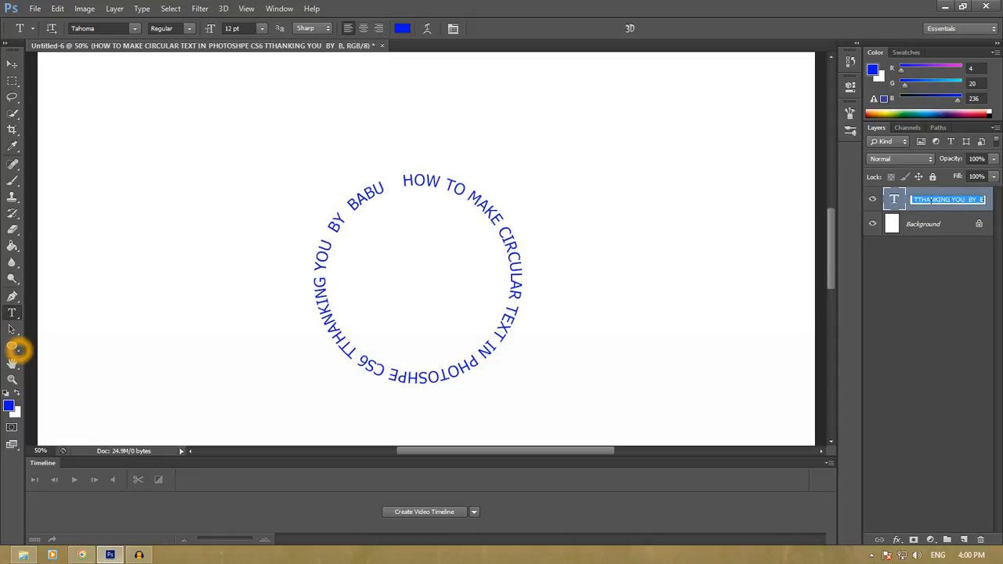
# Apply a drop shadow with a distance of 0 px to the circular text layer, adjusting its spread and size.
pyautogui.doubleClick(909, 208)
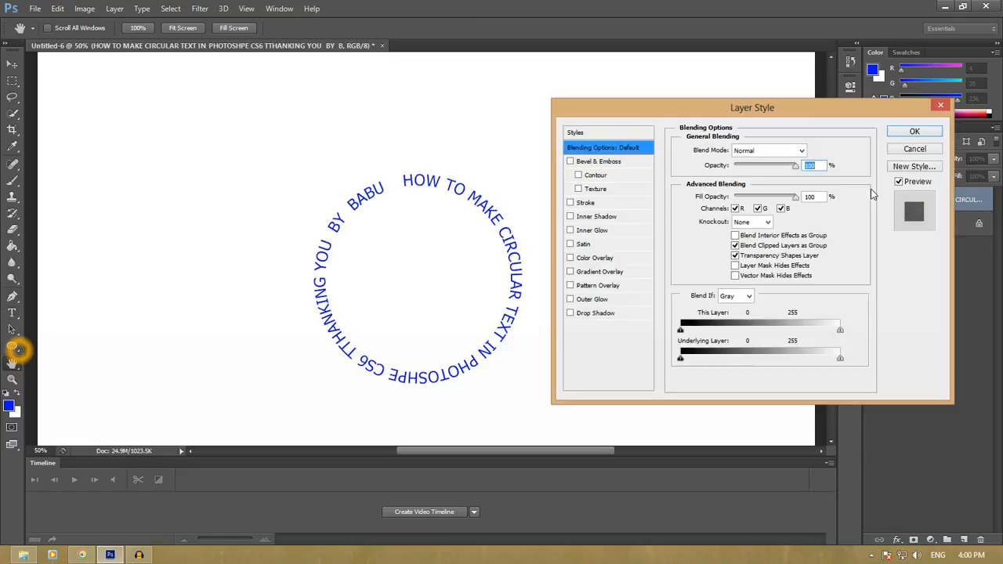
pyautogui.click(940, 105)
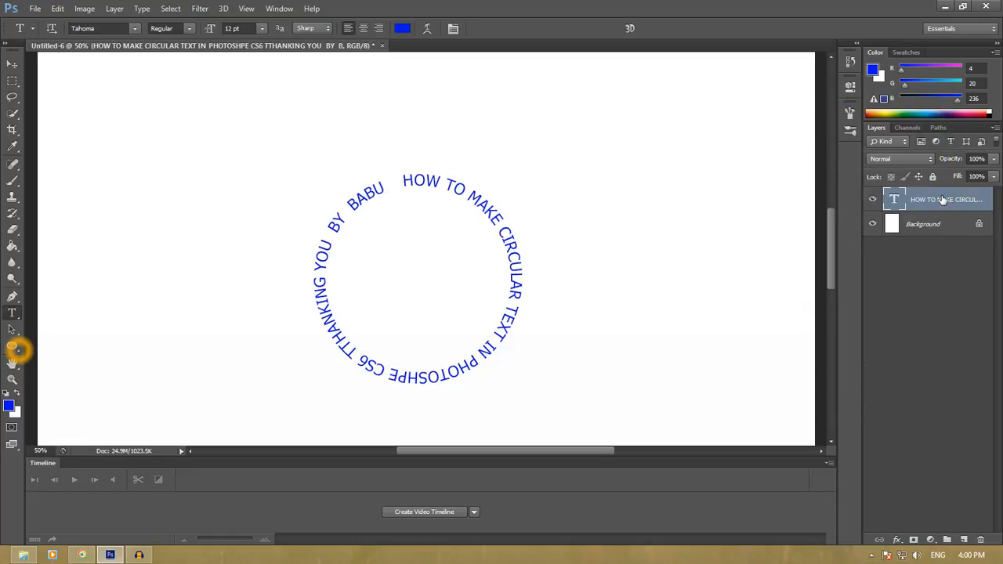
pyautogui.rightClick(942, 196)
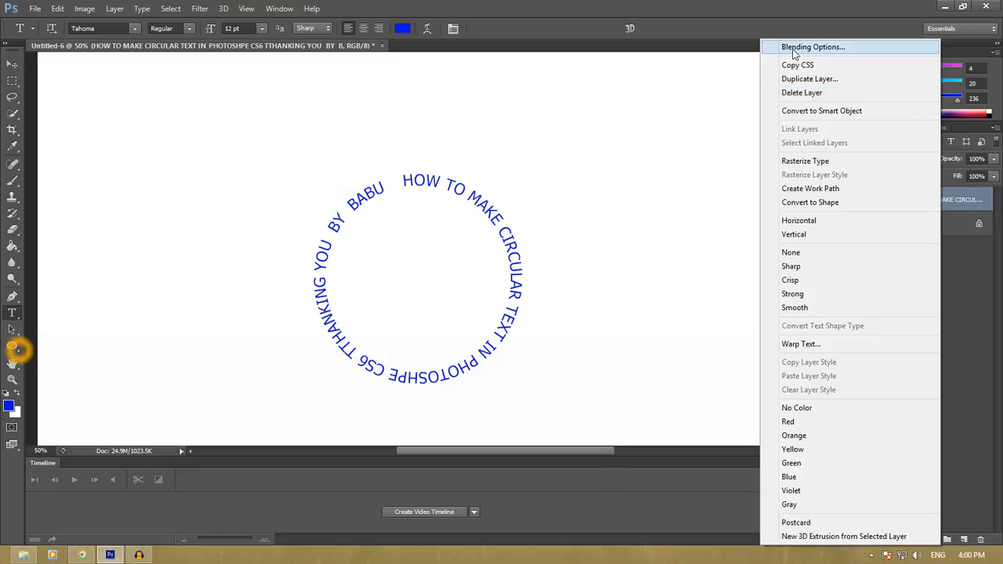
pyautogui.click(837, 49)
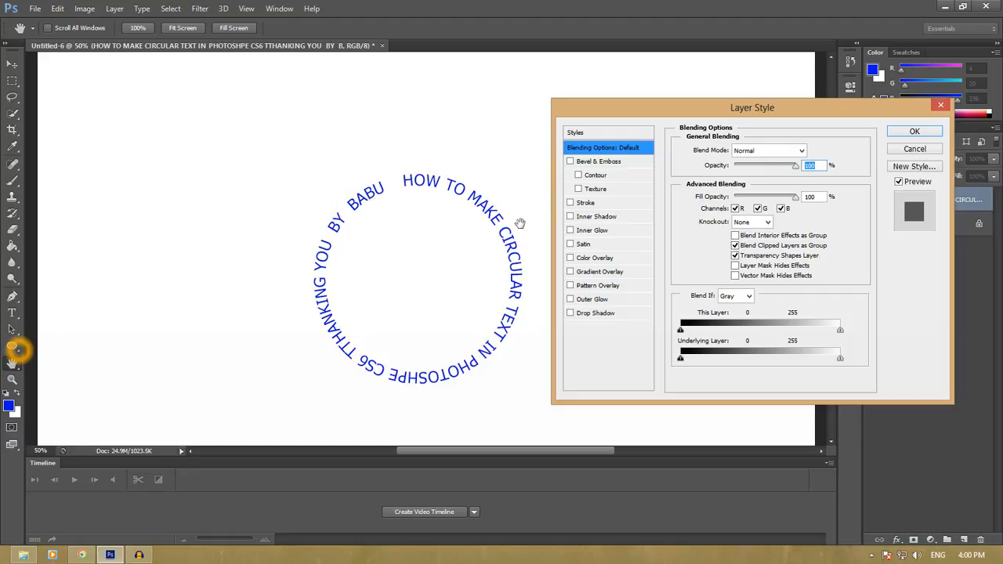
pyautogui.click(570, 258)
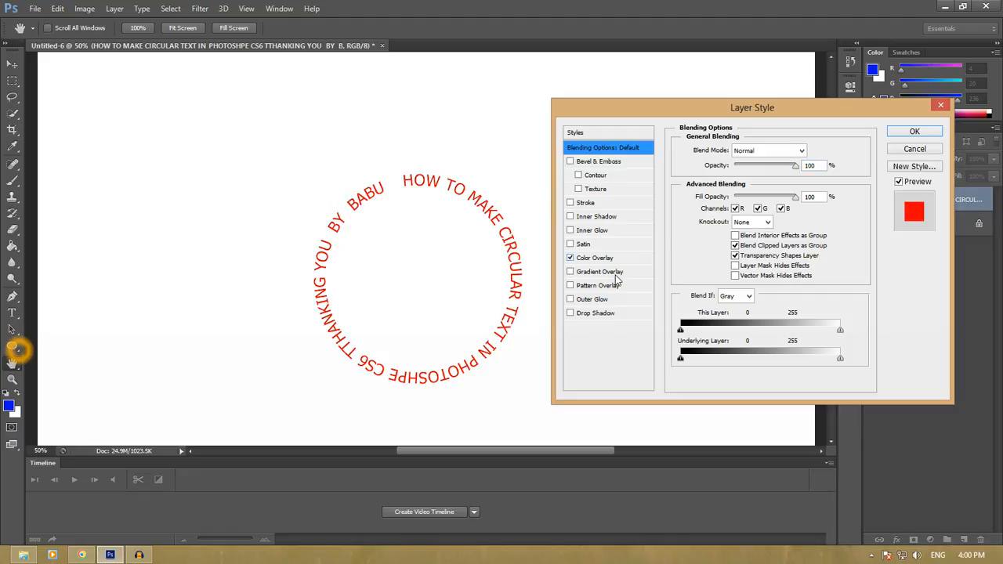
pyautogui.click(570, 258)
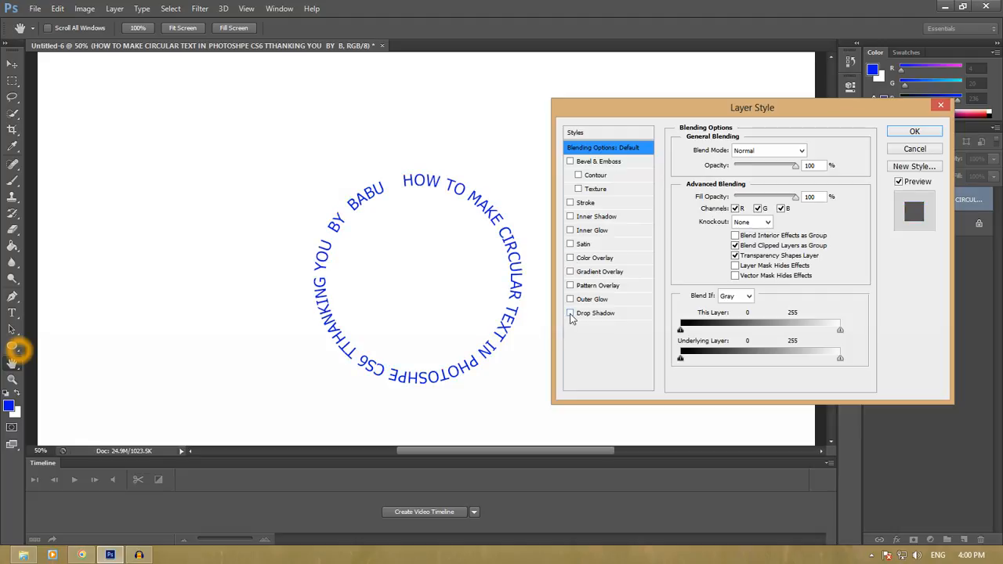
pyautogui.click(569, 314)
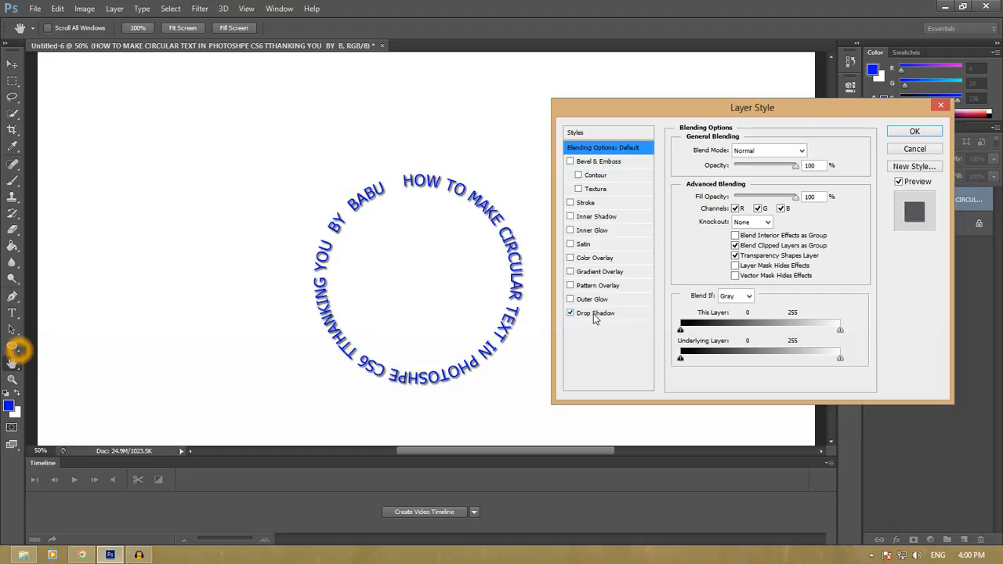
pyautogui.click(593, 314)
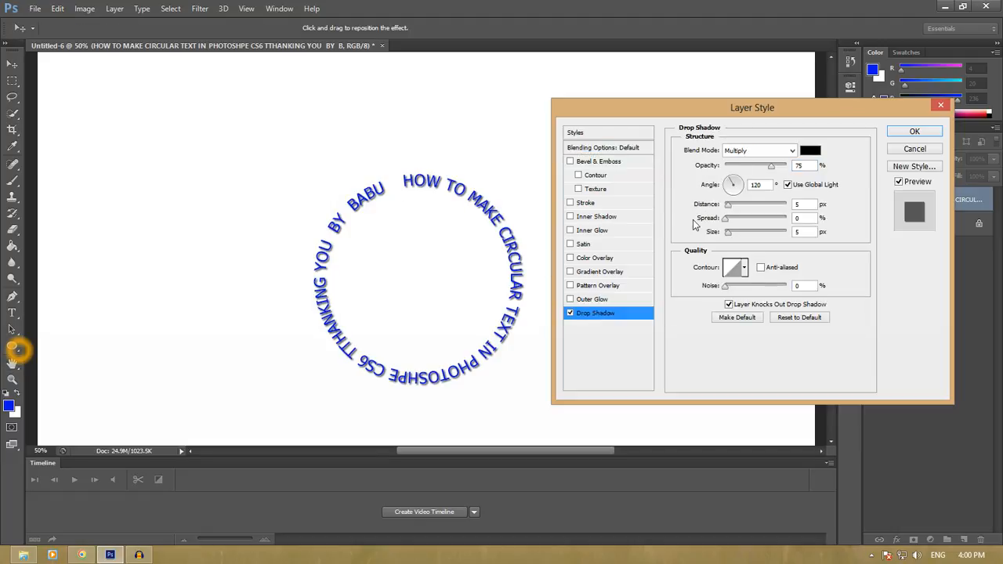
pyautogui.moveTo(727, 205)
pyautogui.mouseDown()
pyautogui.moveTo(778, 211)
pyautogui.moveTo(725, 211)
pyautogui.mouseUp()
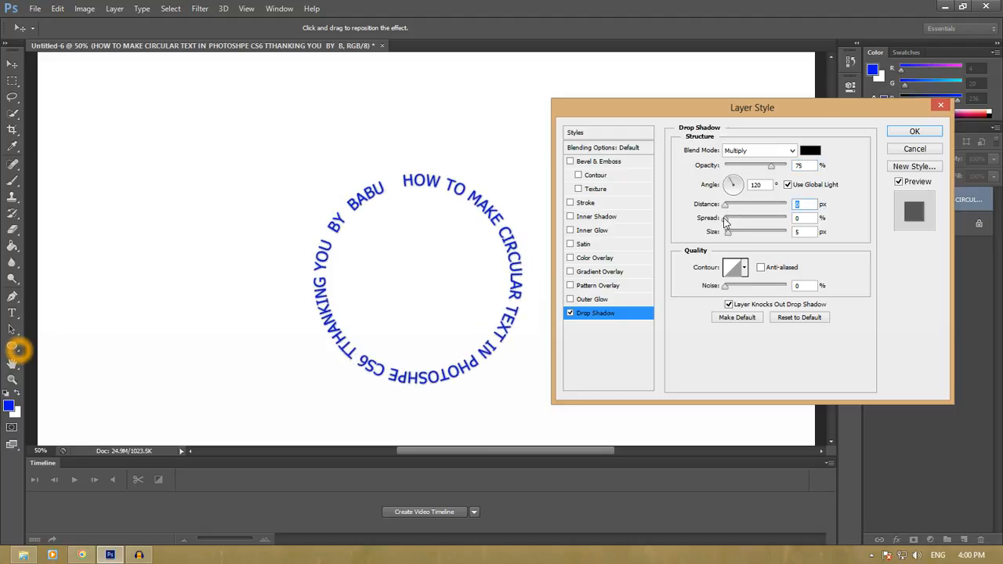
pyautogui.moveTo(726, 220)
pyautogui.mouseDown()
pyautogui.moveTo(775, 223)
pyautogui.moveTo(727, 221)
pyautogui.moveTo(729, 239)
pyautogui.mouseUp()
pyautogui.click(917, 134)
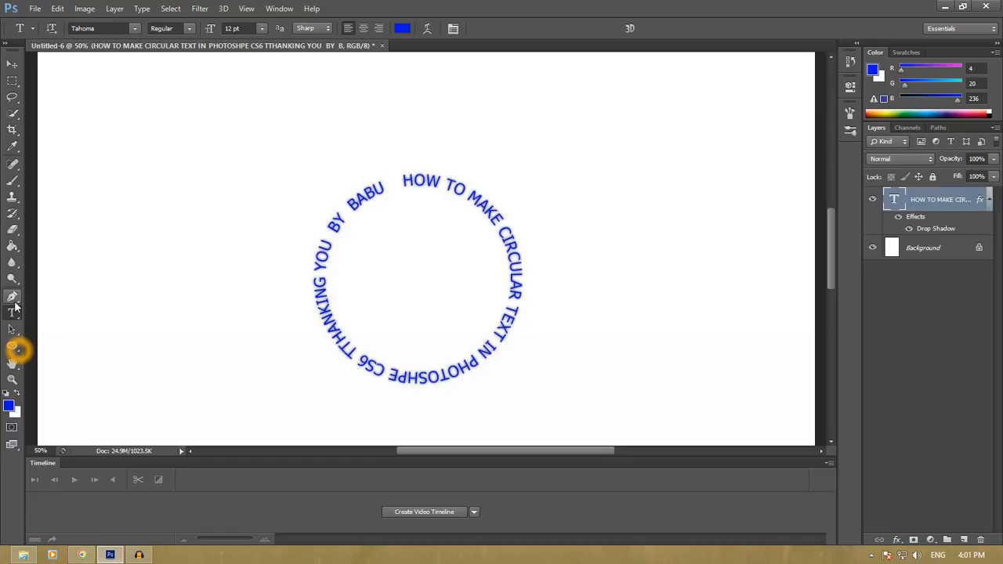
# Draw an open wavy path with two S-shaped curves above and left of the circular text using the Pen tool.
pyautogui.click(14, 301)
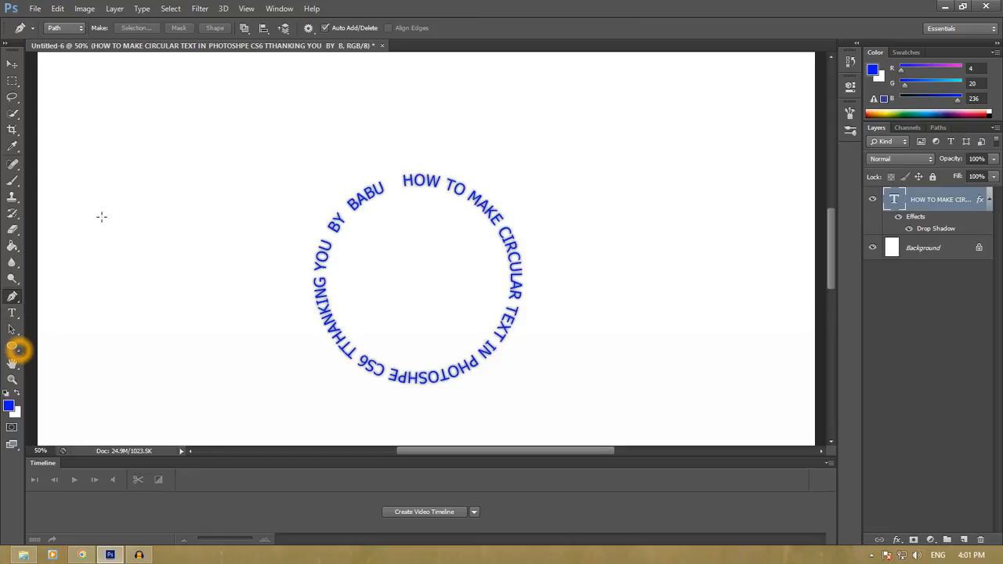
pyautogui.click(72, 140)
pyautogui.click(219, 140)
pyautogui.click(141, 140)
pyautogui.moveTo(141, 150); pyautogui.dragTo(141, 204)
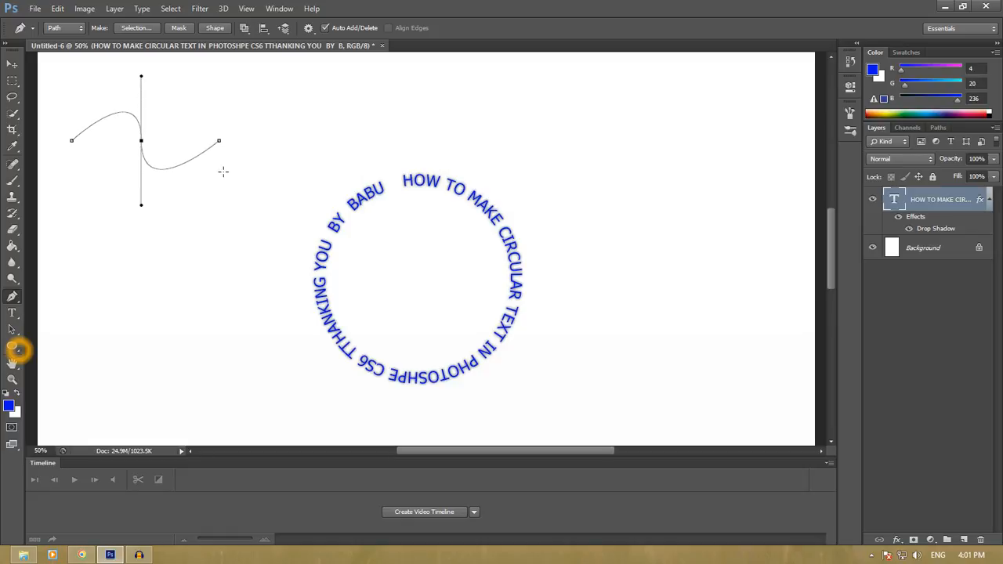
pyautogui.click(325, 156)
pyautogui.moveTo(268, 148); pyautogui.dragTo(259, 206)
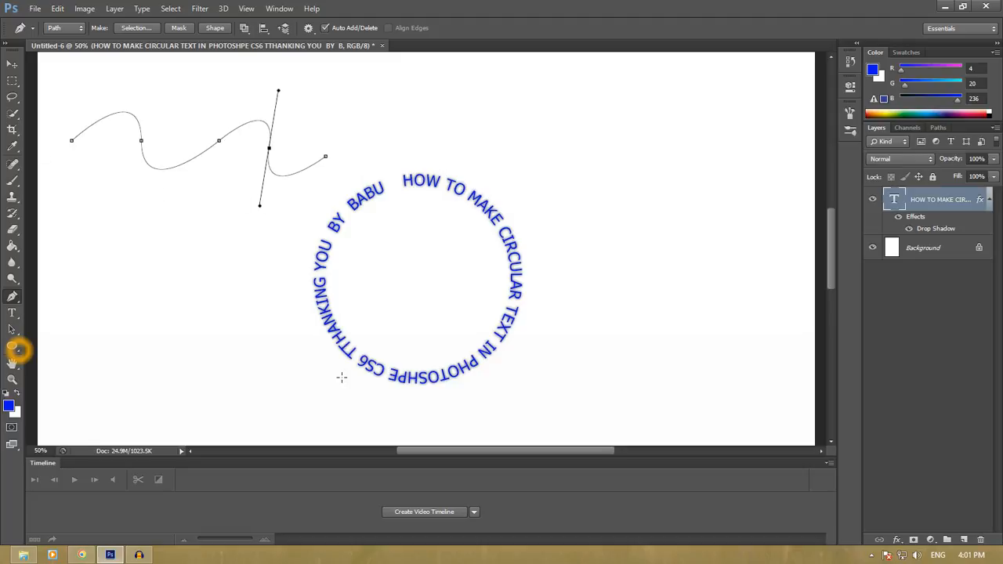
# Add the text "HOW TO MAKR CIRCULAR TEXT IN PHOTOSHOPE" along the wavy path and commit it.
pyautogui.click(11, 313)
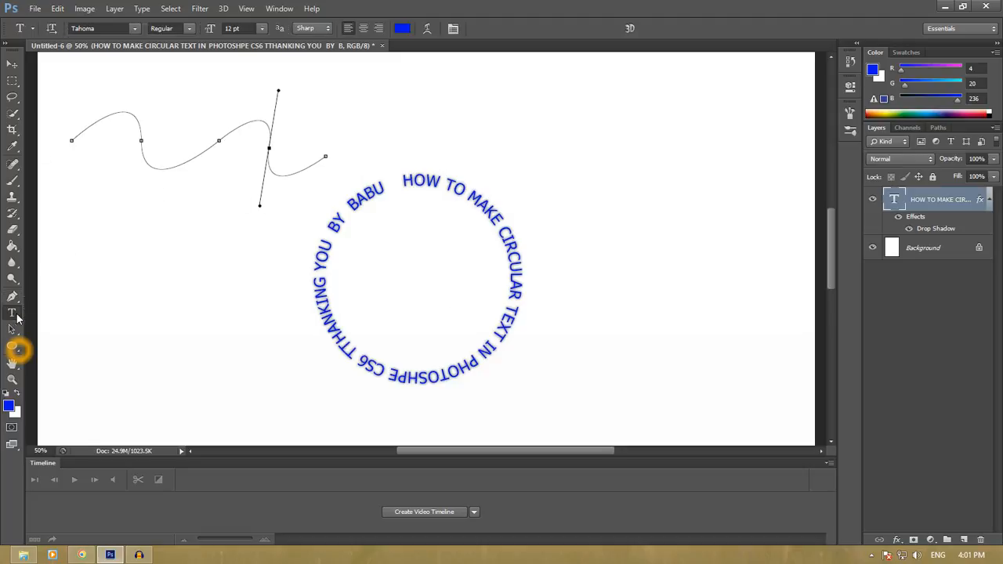
pyautogui.click(75, 134)
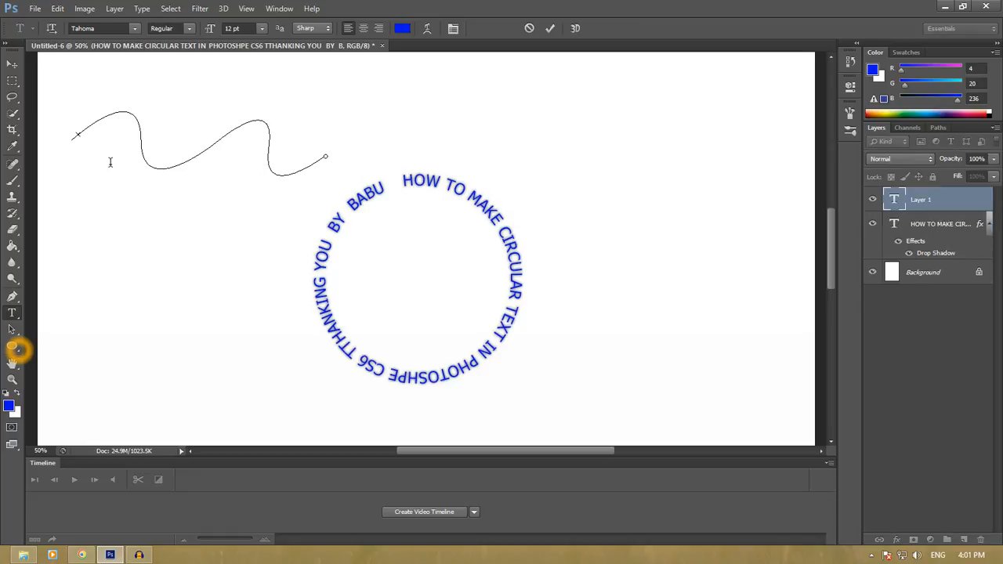
pyautogui.write('HOW TO MAKE CIRCULAR')
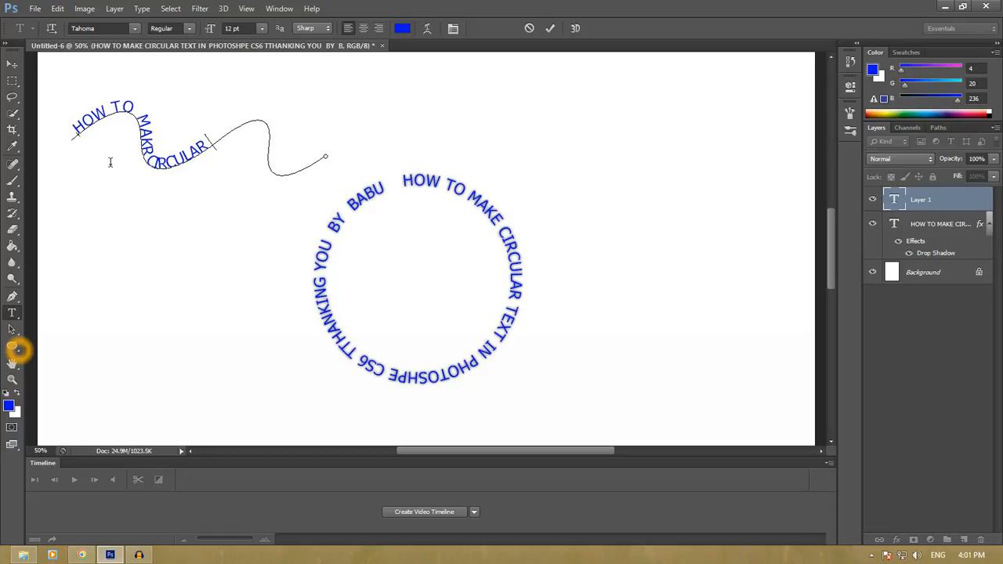
pyautogui.write(' TES')
pyautogui.press('BackSpace')
pyautogui.write('XT         IN PHOTOSHOPE')
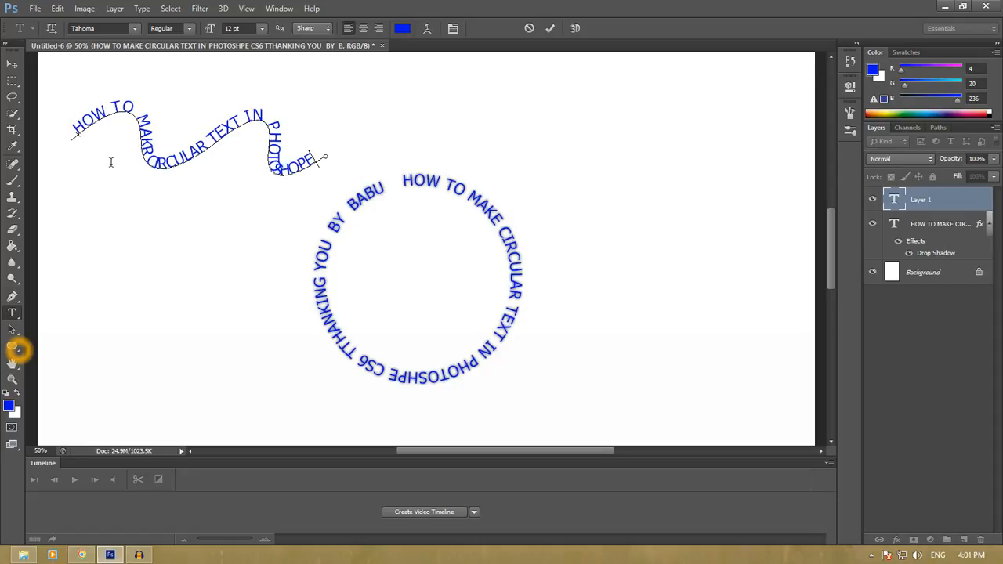
pyautogui.click(922, 202)
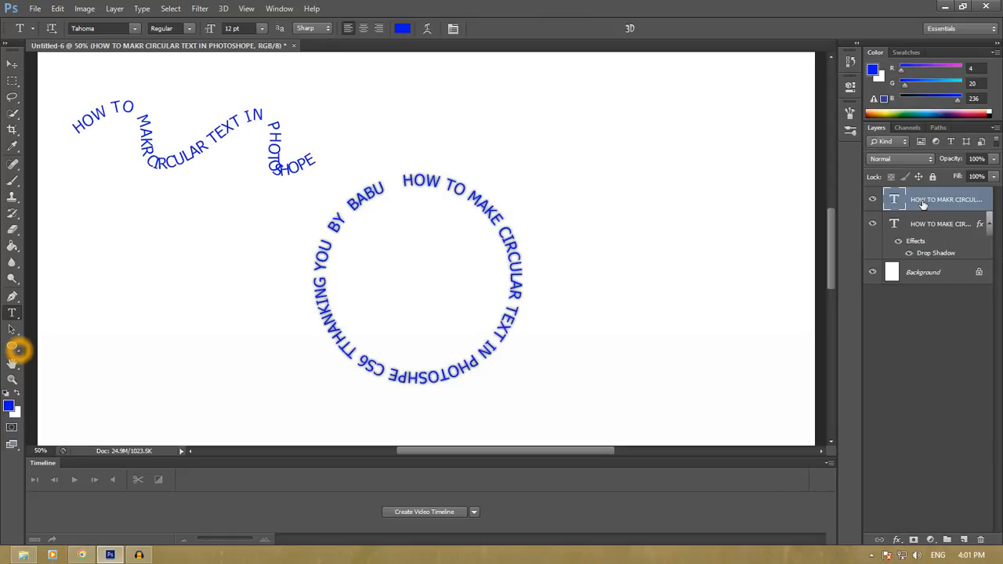
# Apply a drop shadow with the default settings to the wavy text layer.
pyautogui.rightClick(922, 202)
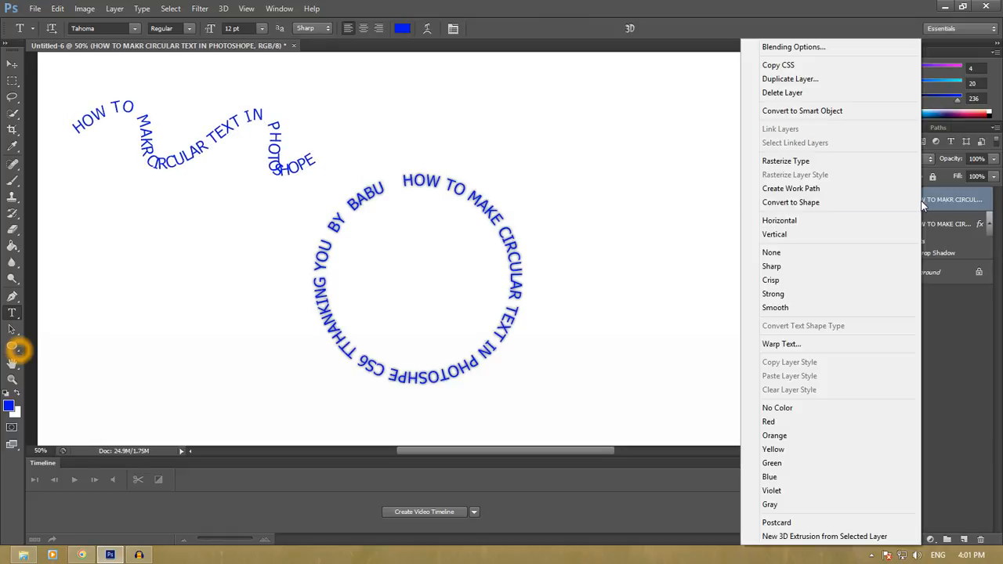
pyautogui.click(817, 49)
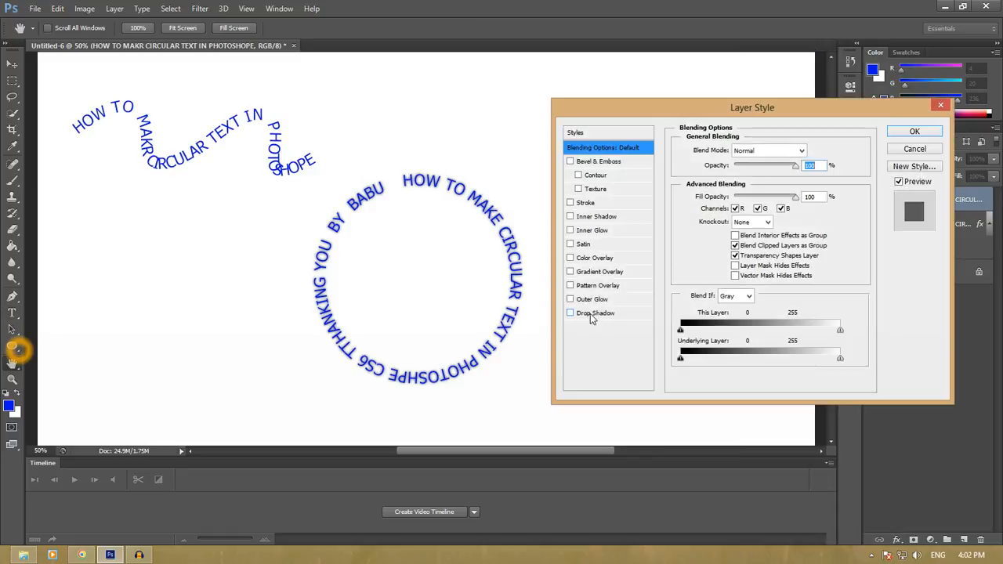
pyautogui.click(591, 314)
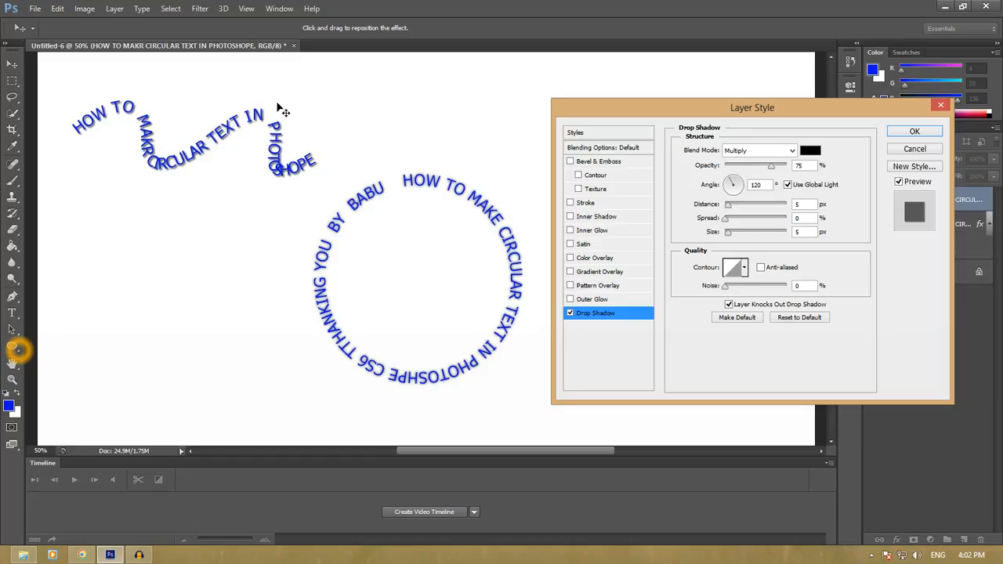
pyautogui.click(915, 134)
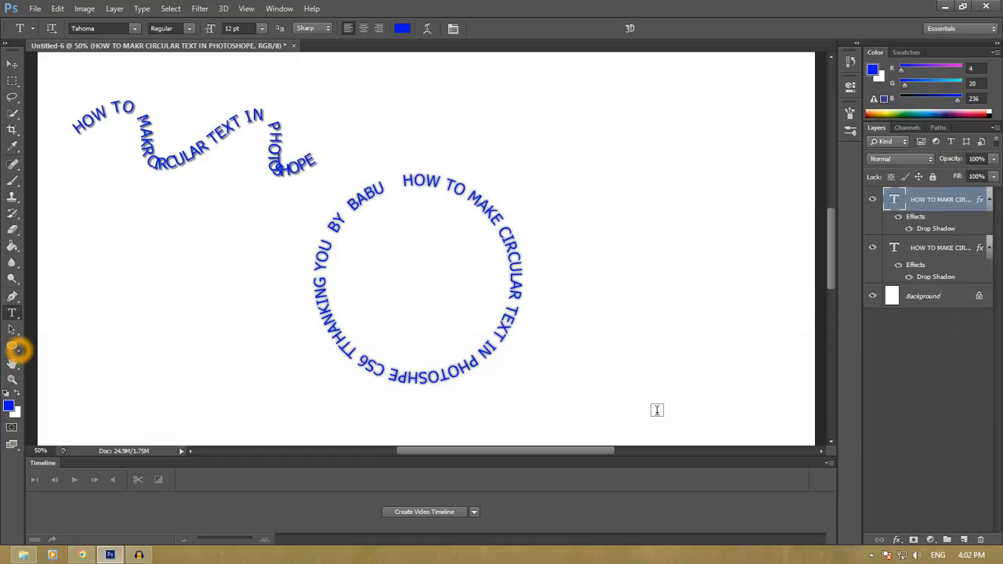